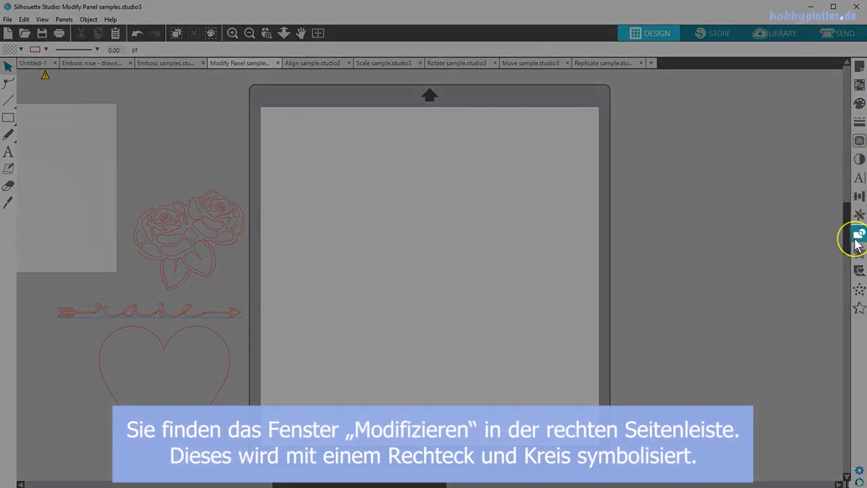
Open the Modify panel beside the page and draw a circle about 1.57 in wide overlapped by a square about 1.86 in wide
left_click(857, 236)
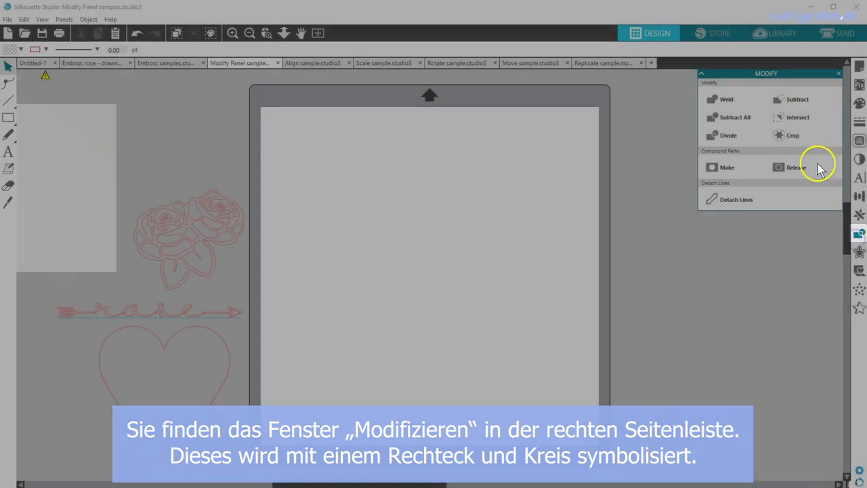
left_click_drag(777, 74, 696, 165)
left_click(8, 117)
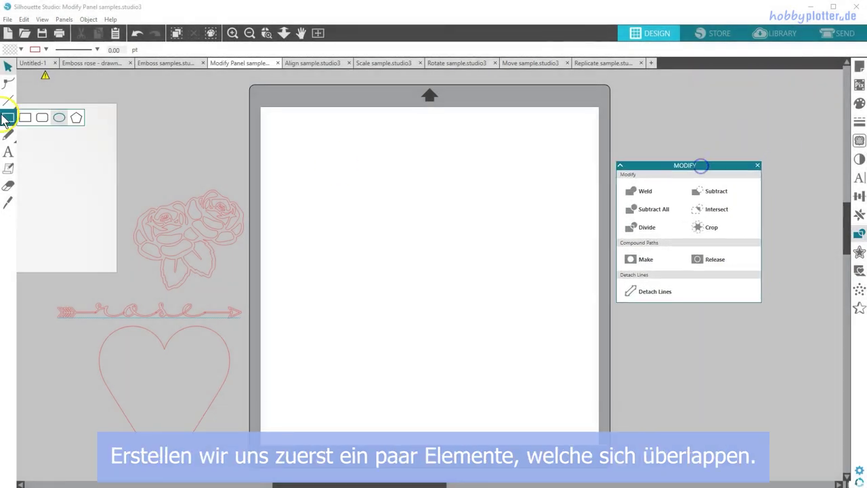
left_click(61, 116)
mouse_move(283, 130)
left_mouse_down()
mouse_move(328, 174)
mouse_move(310, 151)
mouse_move(364, 193)
mouse_move(360, 202)
left_mouse_up()
left_click(8, 118)
left_click(27, 117)
Fill the circle on the page with blue and the overlapping square with pink
left_click(292, 136)
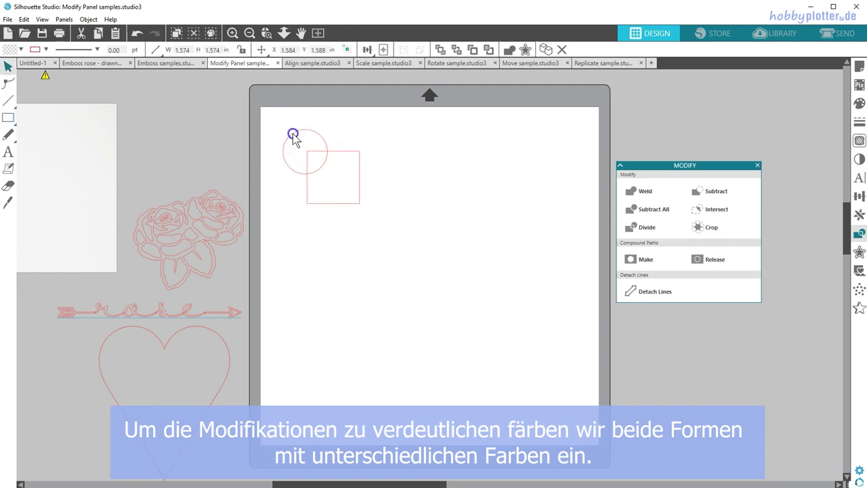
left_click(21, 49)
left_click(112, 110)
left_click(343, 158)
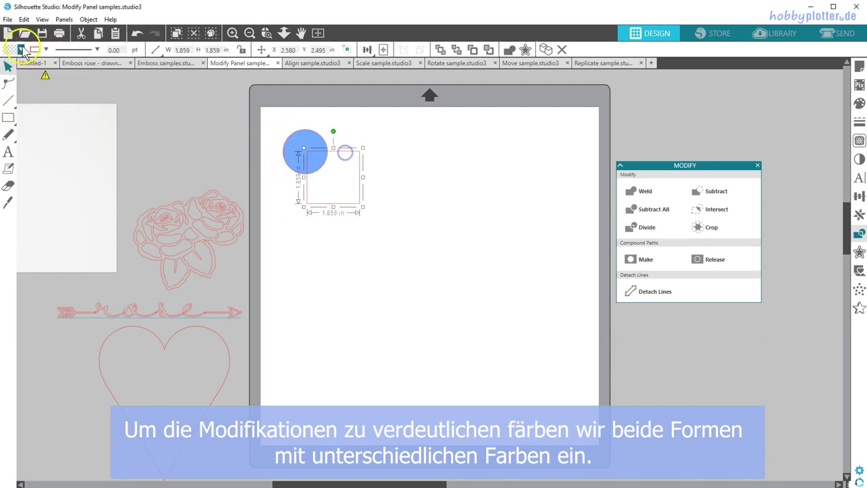
left_click(21, 49)
left_click(149, 123)
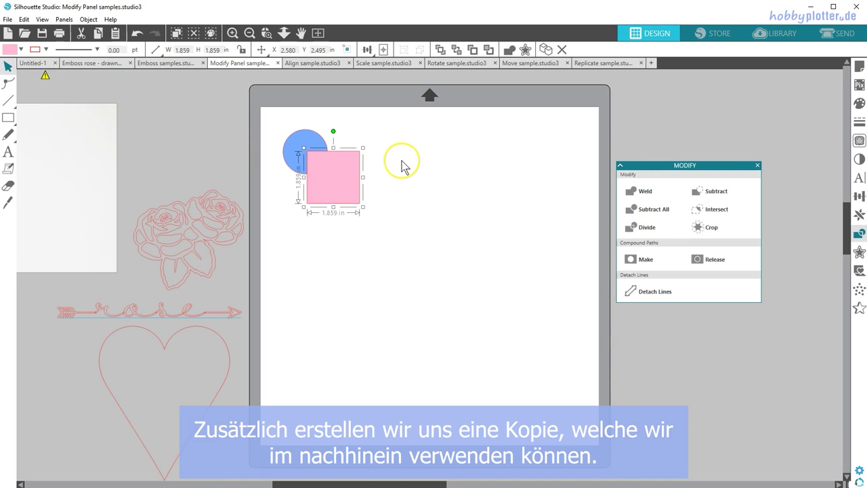
Duplicate the circle and square together and park the copy outside the page, above the rose outlines
left_click(294, 130, "shift")
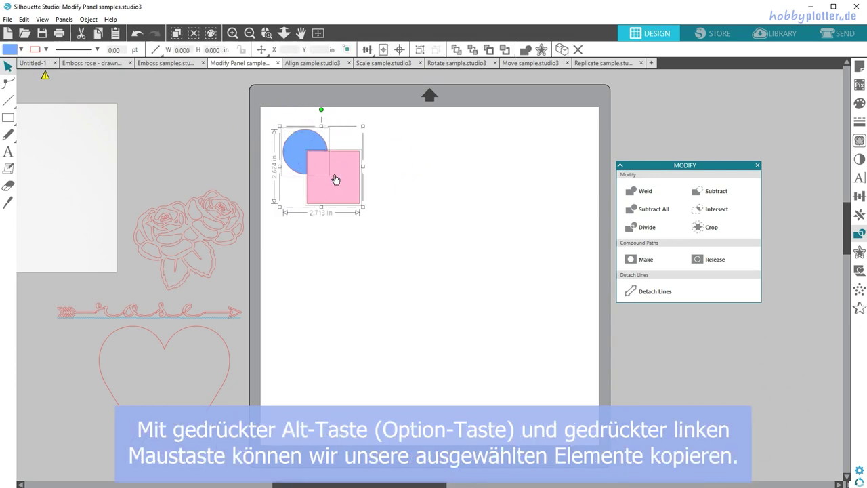
left_click_drag(329, 172, 212, 141)
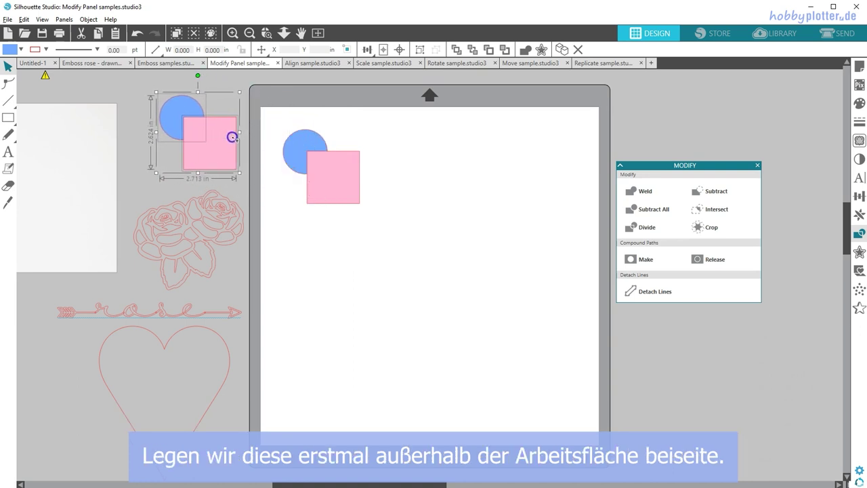
left_click(386, 136)
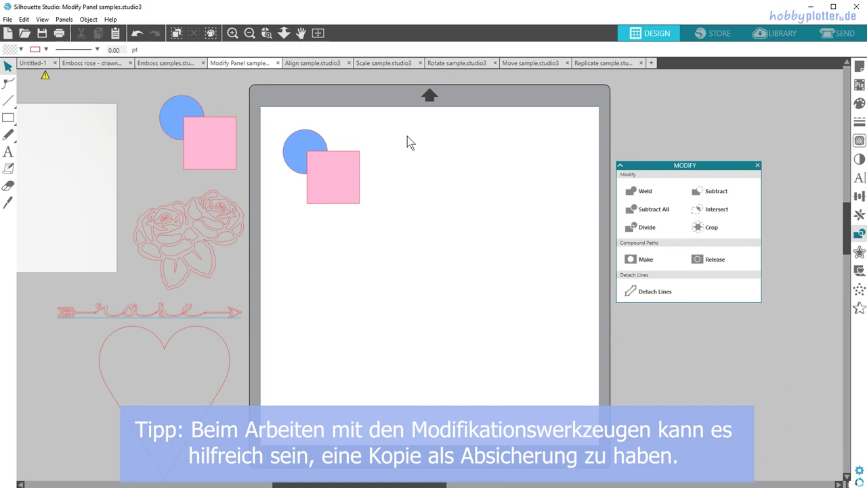
Move the Modify panel closer to the shapes, try welding the circle and square on the page, and undo the weld
left_click_drag(648, 166, 479, 127)
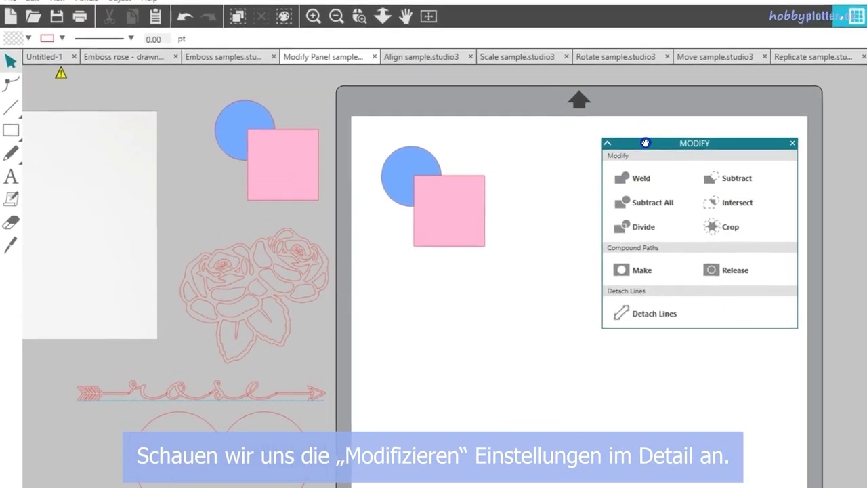
left_click_drag(646, 143, 630, 132)
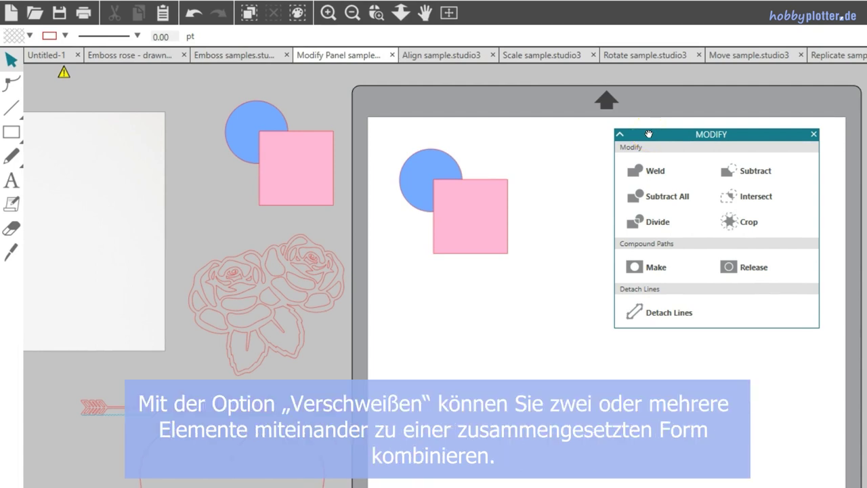
left_click_drag(451, 120, 477, 196)
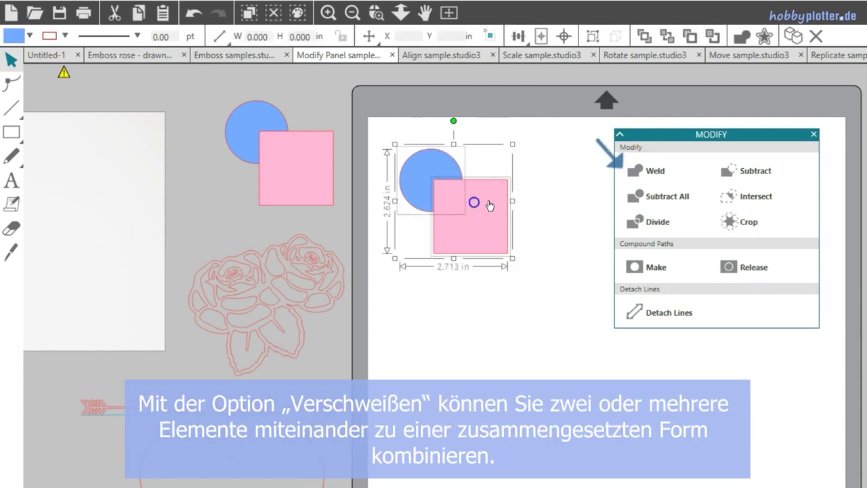
left_click(649, 176)
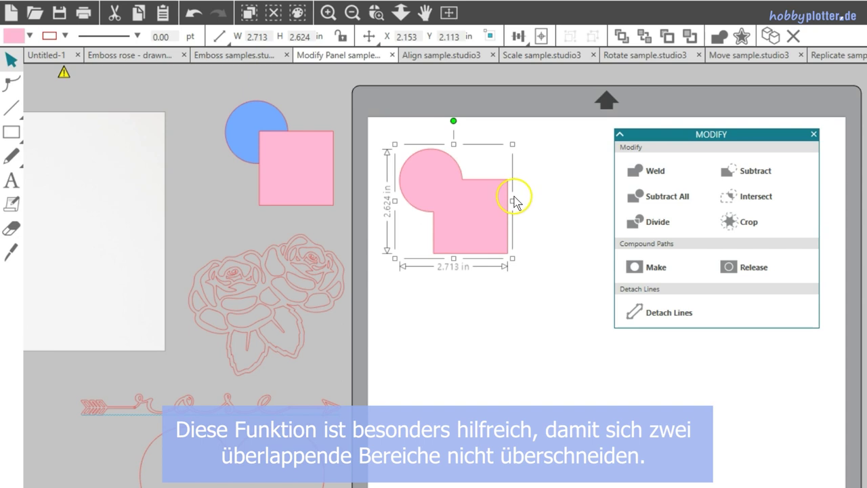
left_click(194, 15)
left_click(557, 202)
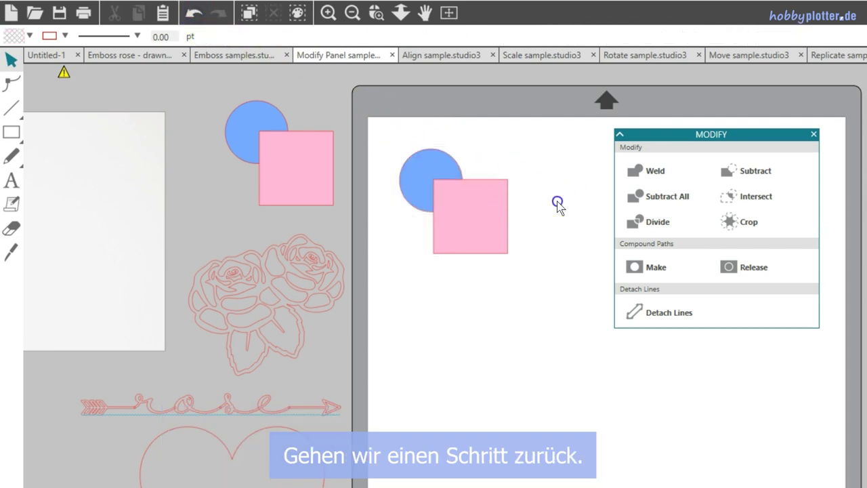
Subtract the pink square from the blue circle on the page and undo the subtraction
left_click_drag(410, 126, 486, 217)
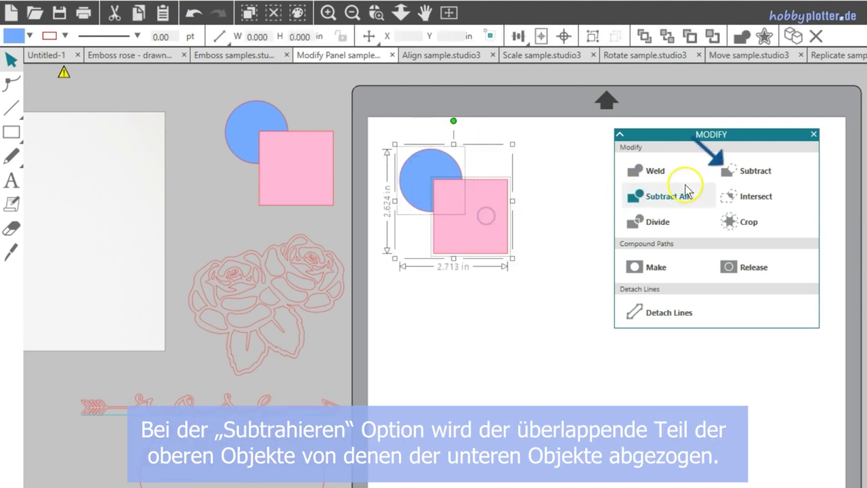
left_click(728, 175)
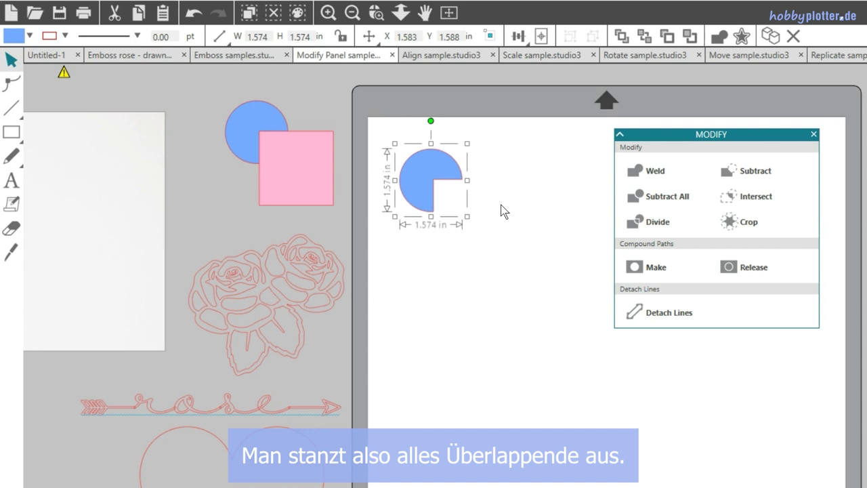
left_click(193, 13)
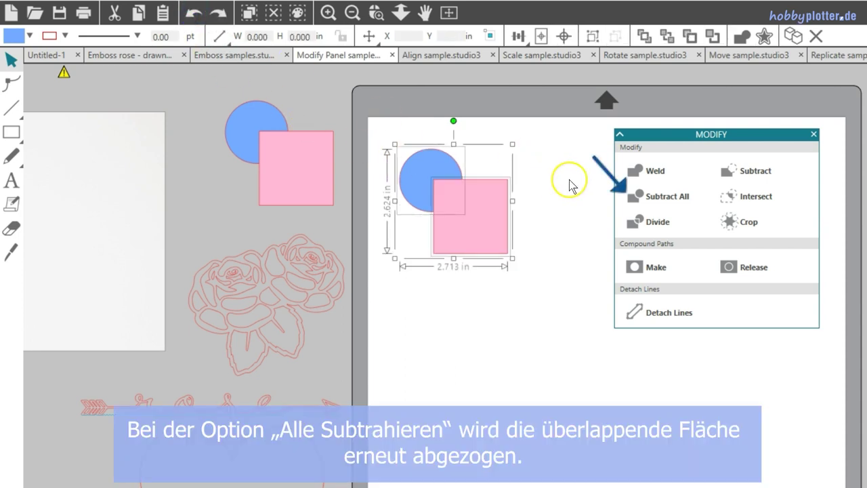
Apply Subtract All to the circle and square, pull the square away from the cut circle, and undo these changes
left_click(661, 201)
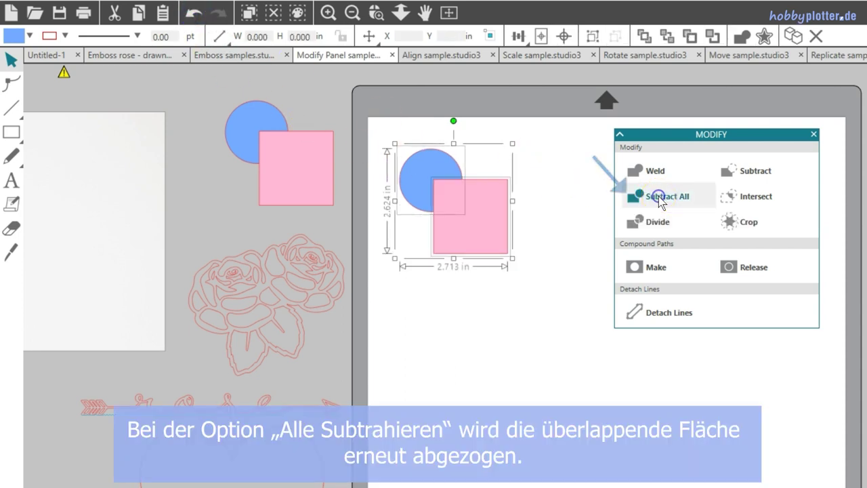
left_click(533, 210)
left_click_drag(481, 212, 499, 224)
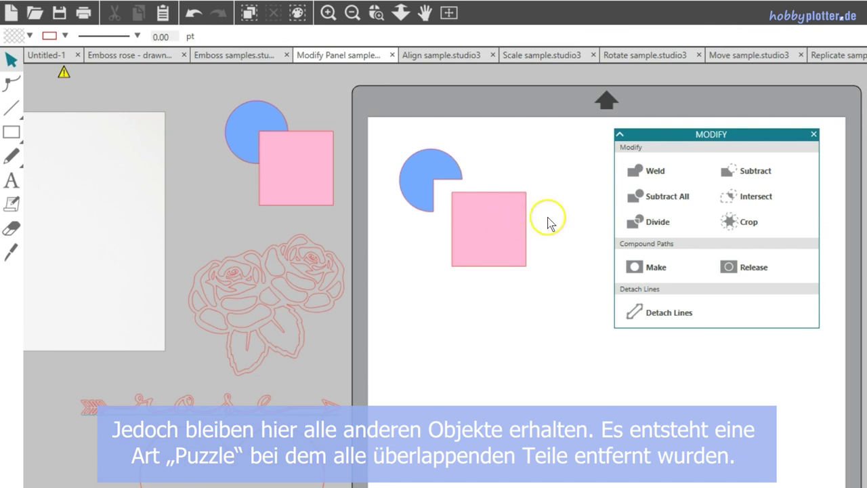
left_click(193, 12)
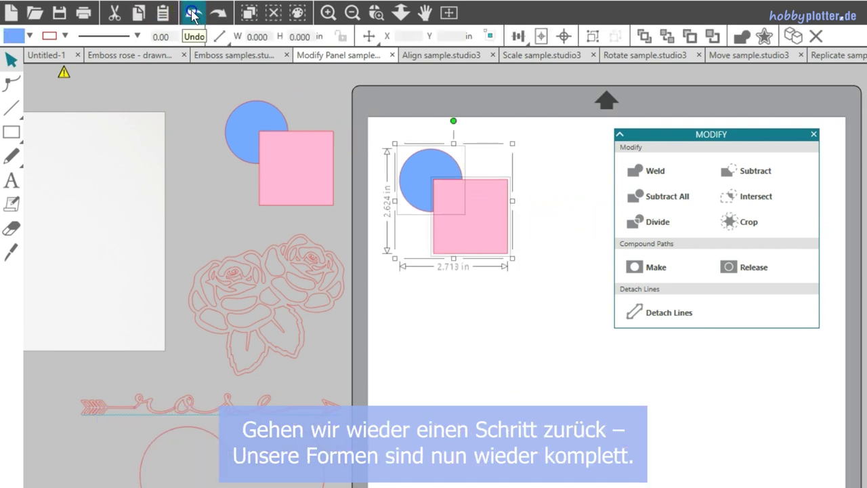
Nudge the square slightly upward, try intersecting it with the circle, and undo the intersection
left_click(536, 173)
mouse_move(497, 206)
left_mouse_down()
mouse_move(480, 194)
mouse_move(497, 203)
left_mouse_up()
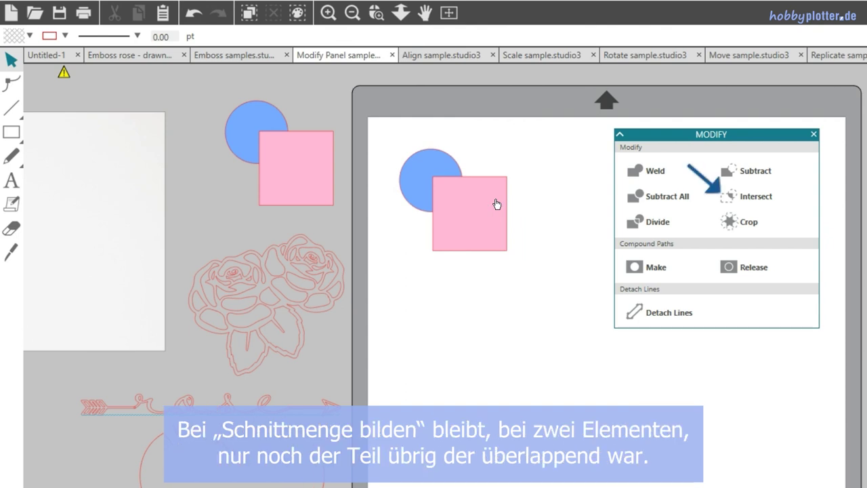
left_click_drag(403, 131, 474, 225)
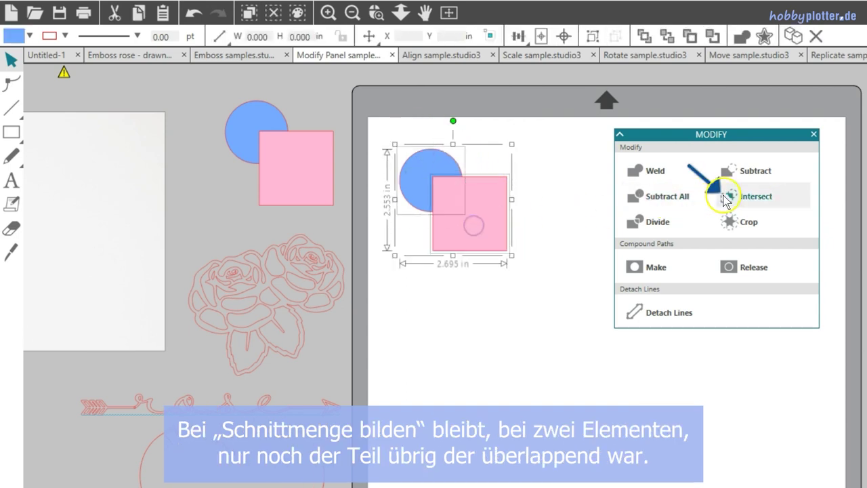
left_click(725, 198)
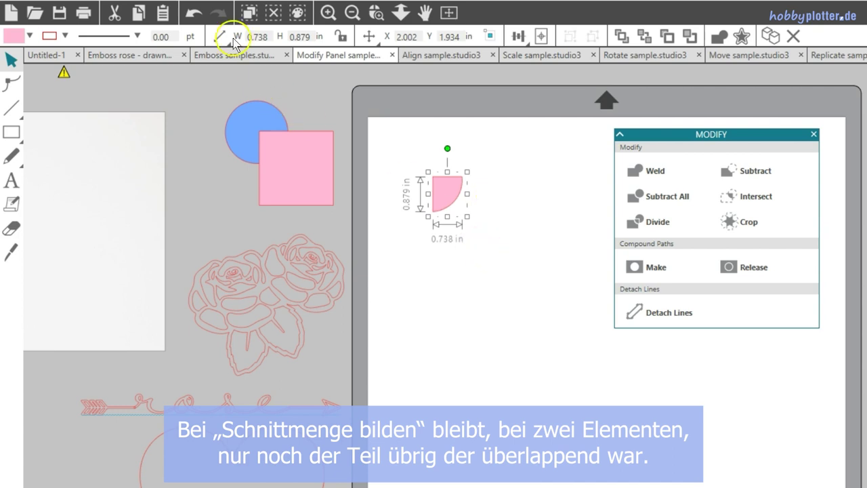
left_click(194, 13)
left_click(558, 210)
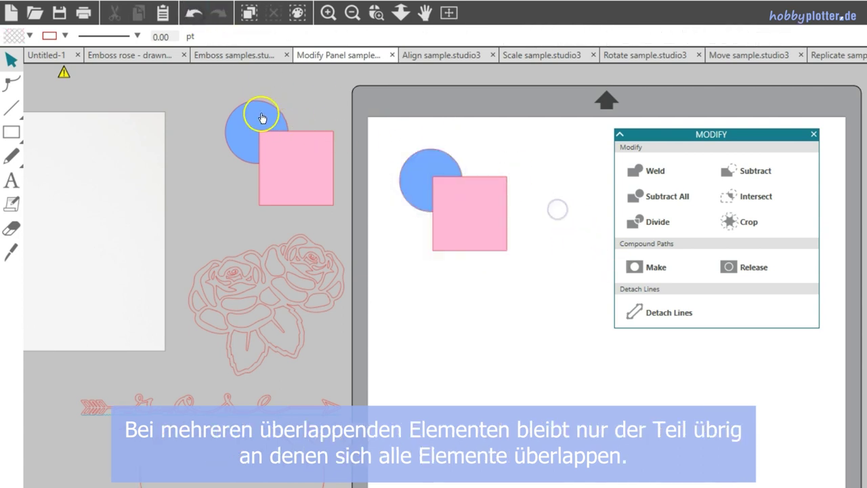
Try intersecting the circle and square with a second circle copied over their overlap, and remove the extra circle
left_click_drag(428, 167, 477, 202)
left_click(728, 196)
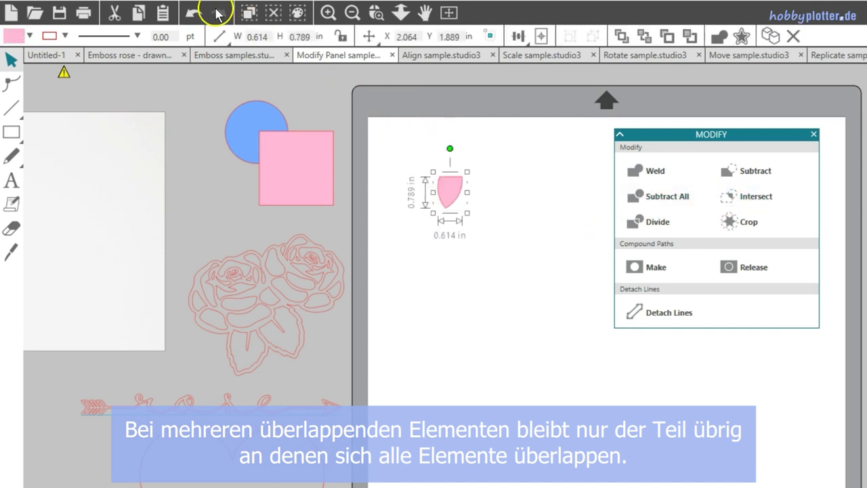
left_click(194, 12)
left_click(528, 176)
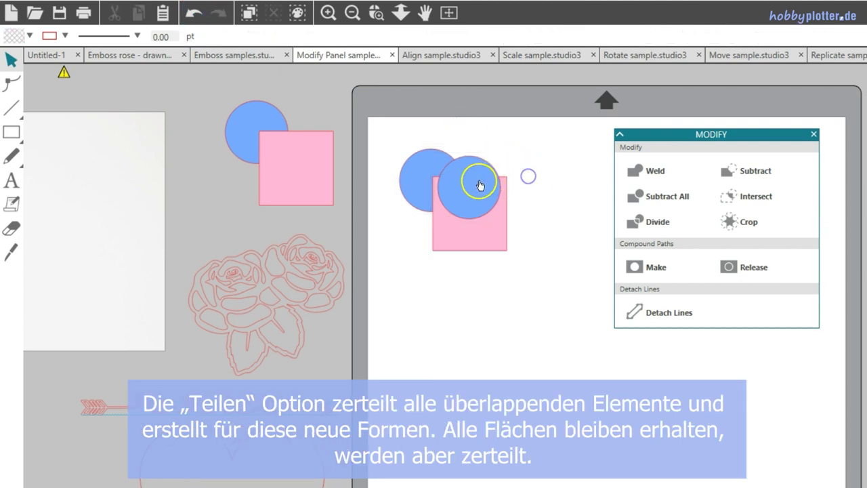
left_click(480, 185)
key("Delete")
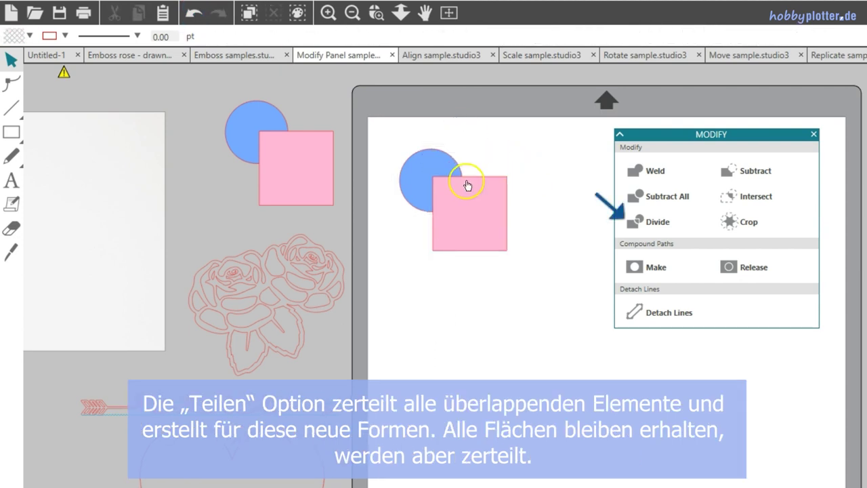
Divide the overlapping circle and square into separate pieces and pull the square and overlap pieces apart
left_click_drag(402, 139, 517, 261)
left_click(635, 224)
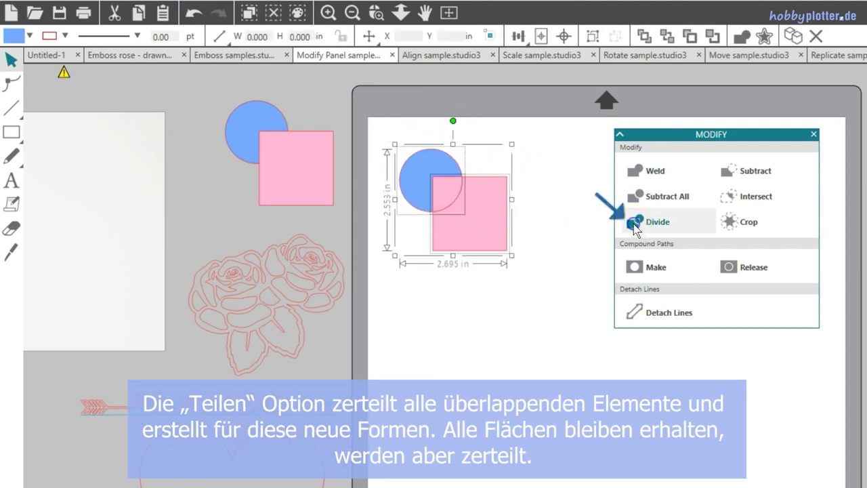
left_click(538, 213)
left_click_drag(480, 208, 495, 223)
left_click(451, 197)
left_click_drag(451, 197, 455, 202)
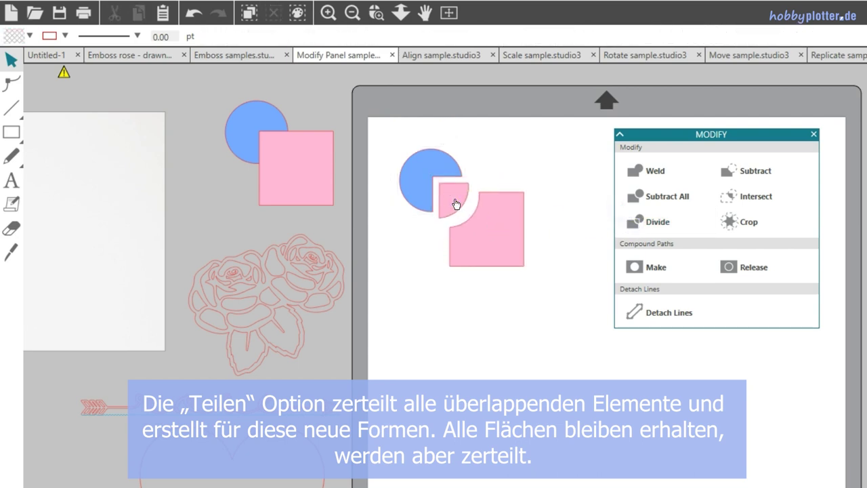
Undo the piece moves and the division of the circle and square
left_click_drag(361, 100, 508, 258)
left_click(194, 13)
left_click(194, 14)
left_click(194, 14)
left_click(194, 14)
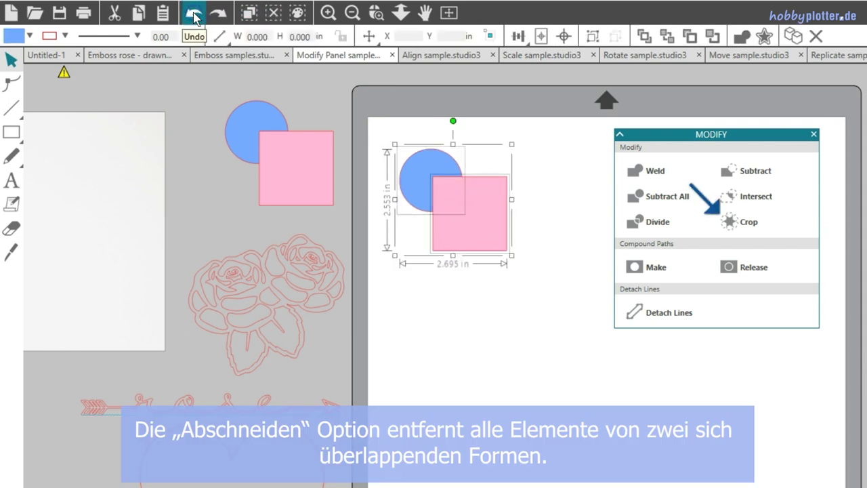
Crop the circle and square to their overlapping area and delete the remaining piece
left_click(728, 221)
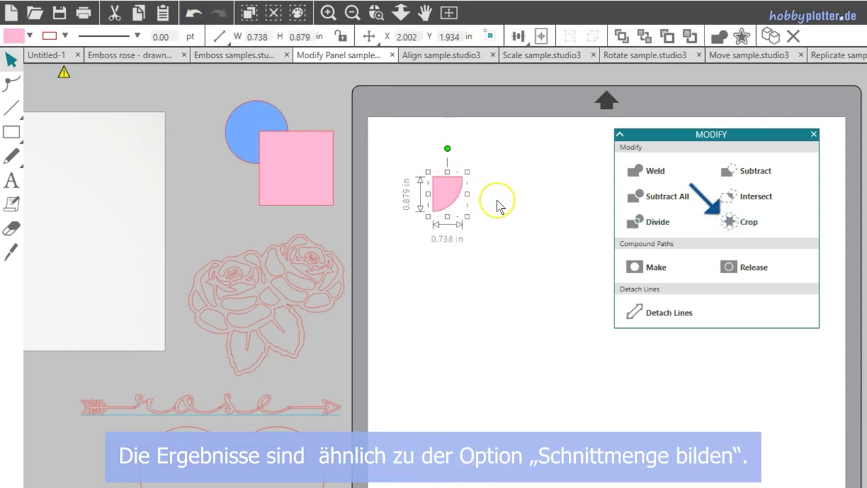
key("Delete")
Place the rose photo on the page with the heart outline lying over the rose, moving the Modify panel aside
left_click_drag(682, 136, 796, 142)
left_click_drag(184, 205, 563, 276)
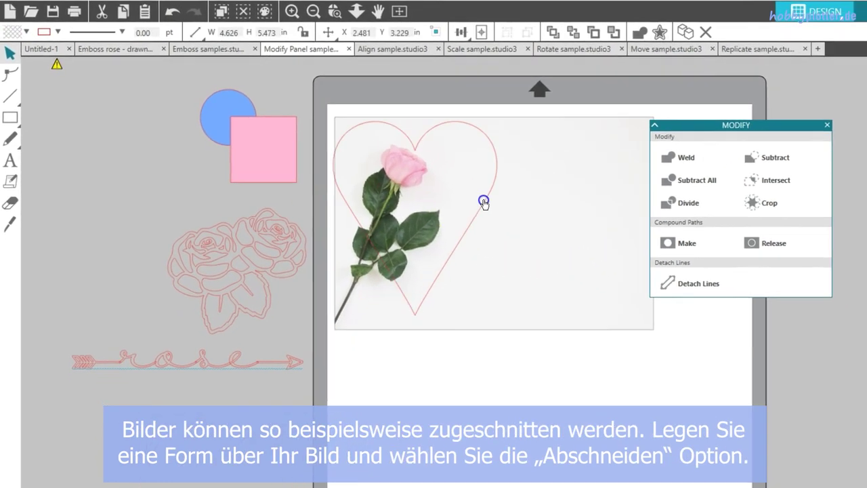
Crop the rose photo to the heart outline and move the heart-shaped picture further into the page
left_click(379, 116)
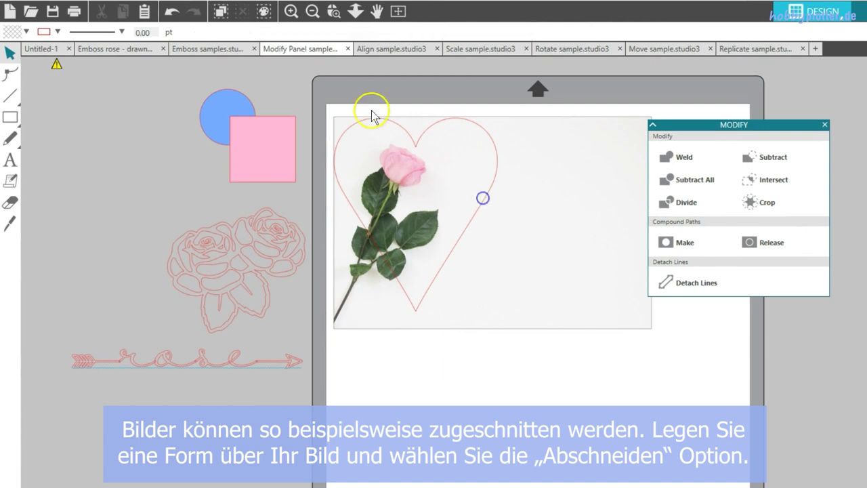
left_click(407, 213, "shift")
left_click(765, 203)
left_click_drag(422, 246, 463, 252)
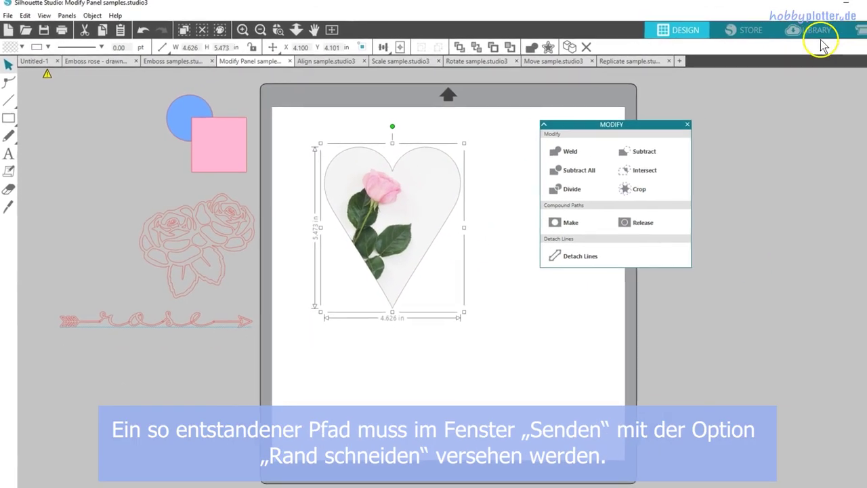
Assign Cut Edge to the heart-shaped picture in the send settings and return to the design view
left_click(826, 37)
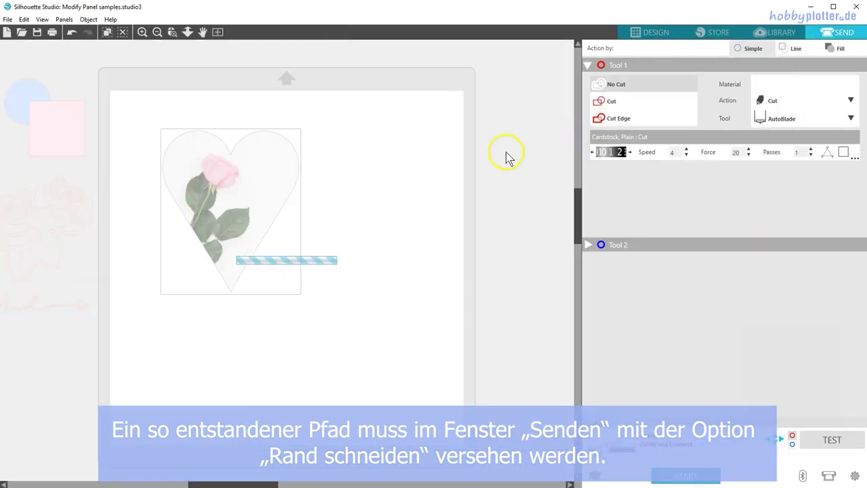
left_click(614, 118)
left_click(652, 35)
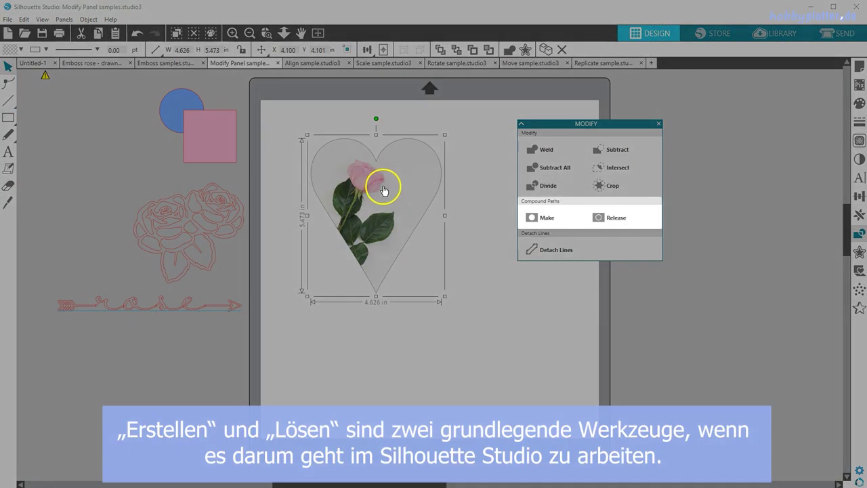
Move the heart-shaped picture off the page and place the double-rose outline design on the page
left_click_drag(361, 198, 162, 368)
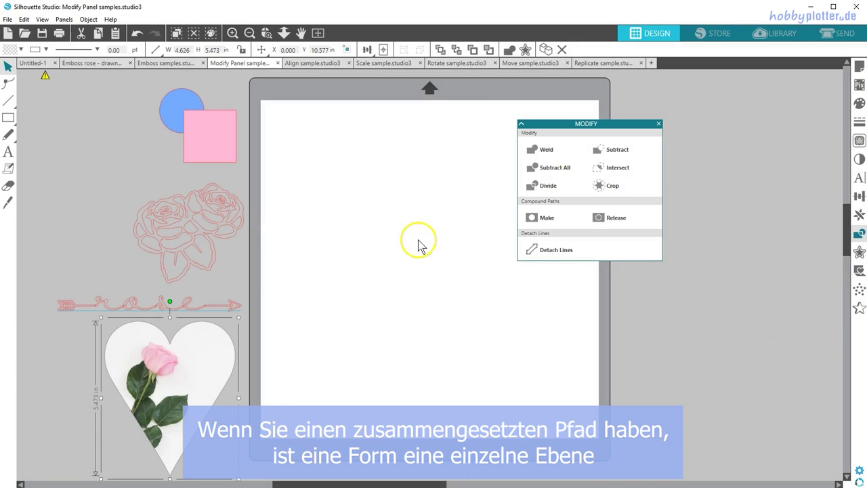
left_click_drag(227, 235, 359, 161)
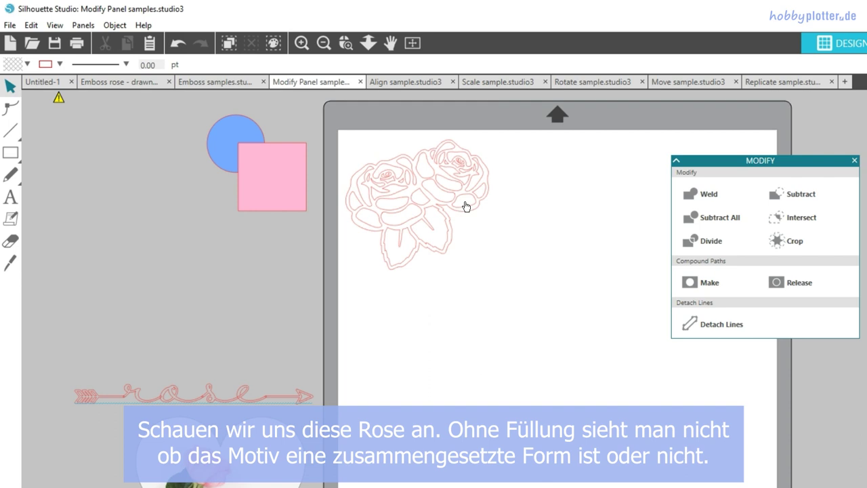
left_click_drag(466, 206, 483, 217)
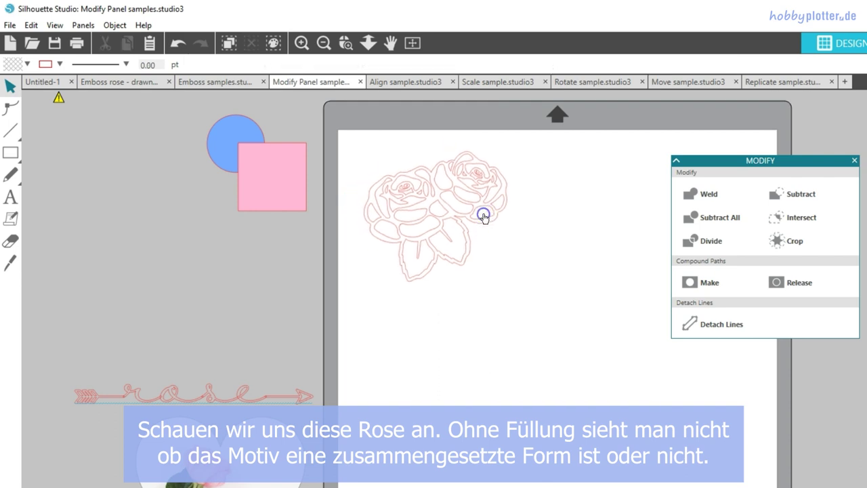
Fill the double-rose design with light pink and place a copy of it beside the original
left_click(483, 208)
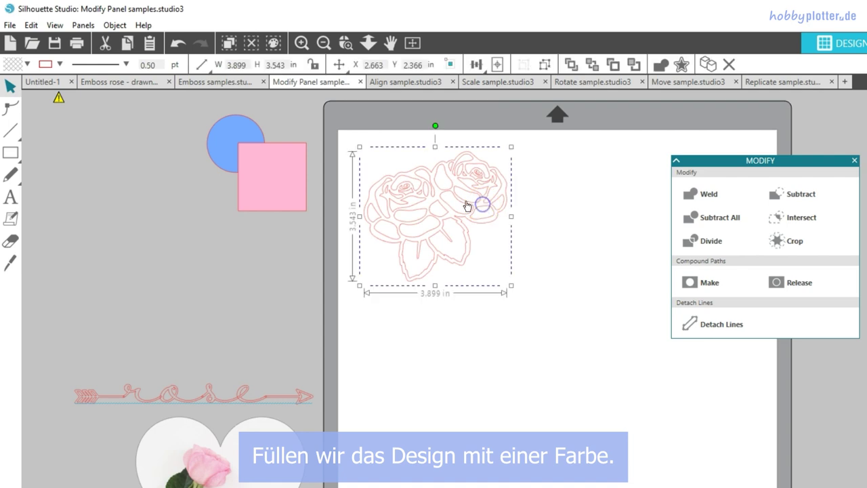
left_click(27, 63)
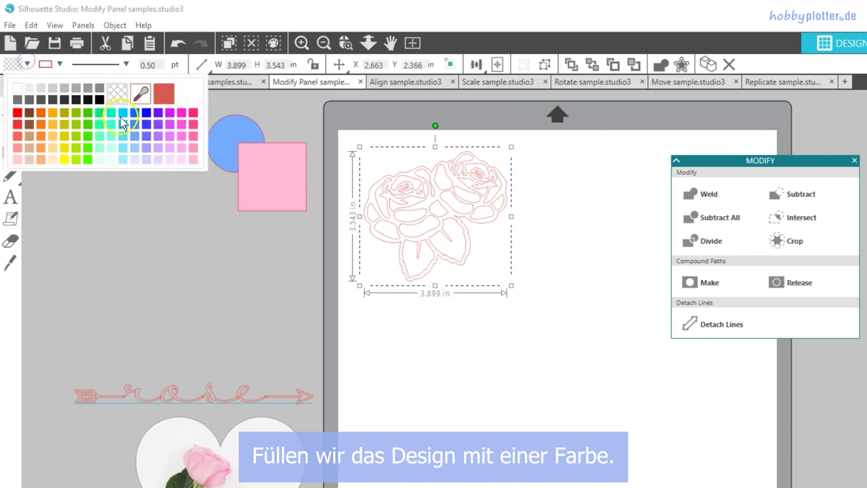
left_click(193, 159)
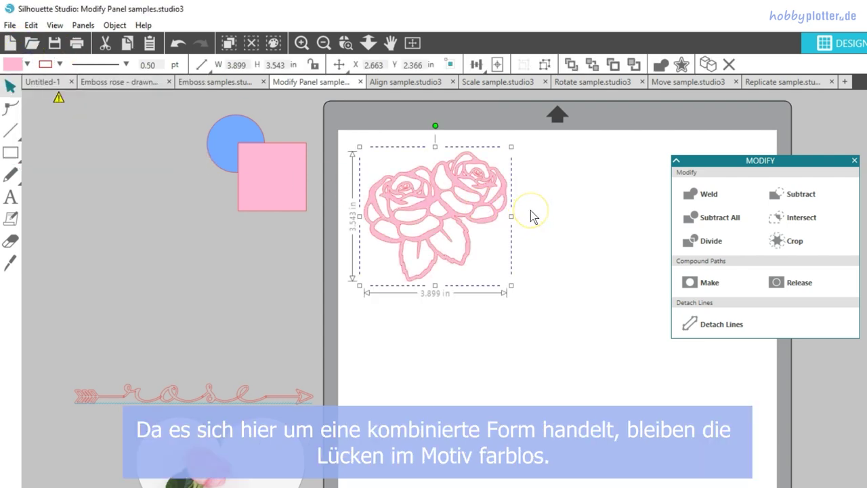
left_click(483, 204)
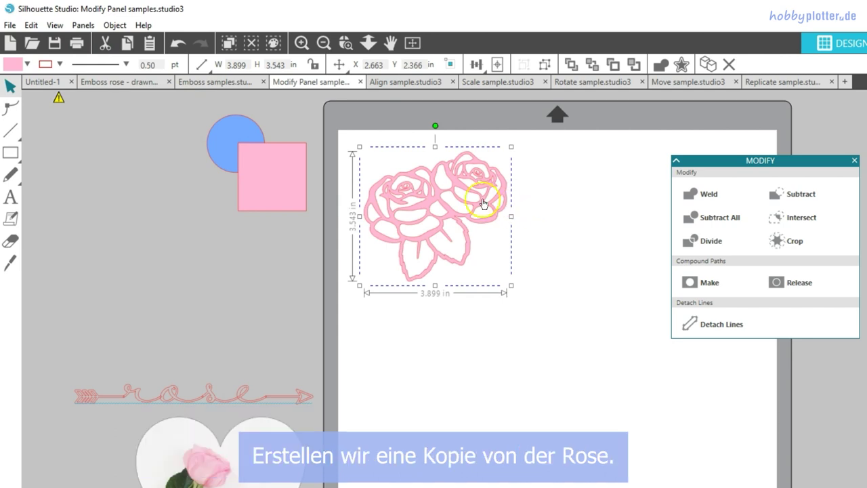
left_click_drag(483, 204, 636, 196)
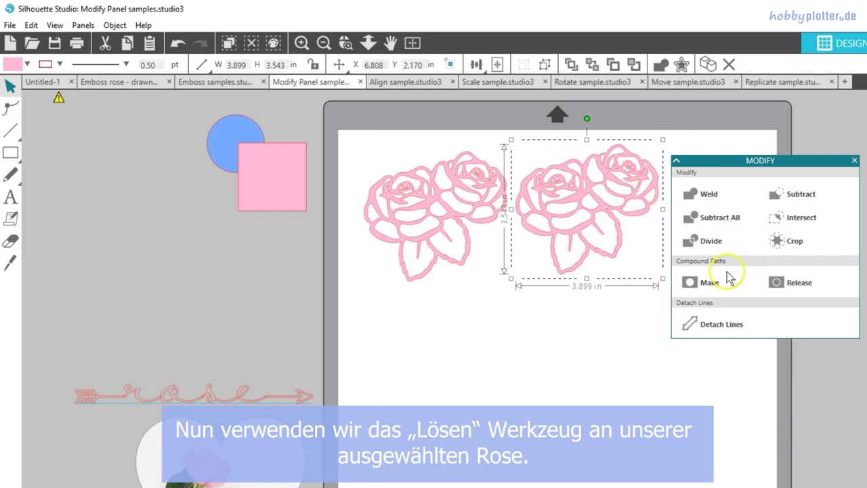
Release the compound path of the copied rose and ungroup the resulting shapes
left_click(776, 282)
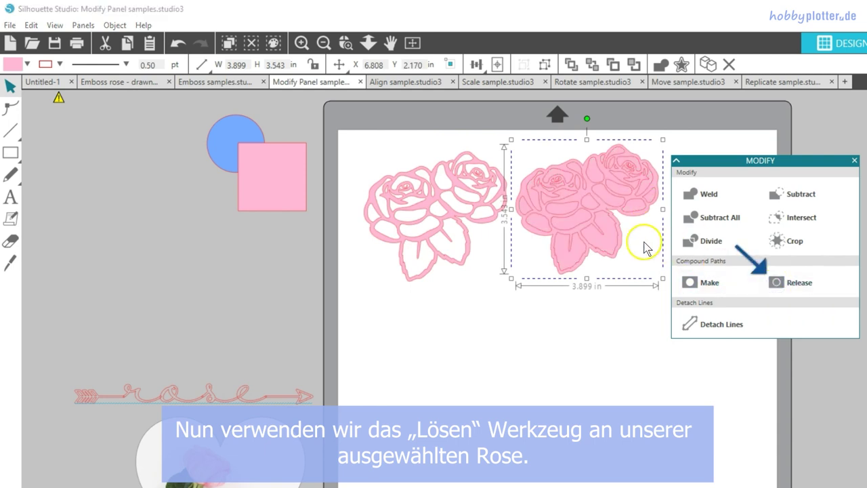
left_click(544, 66)
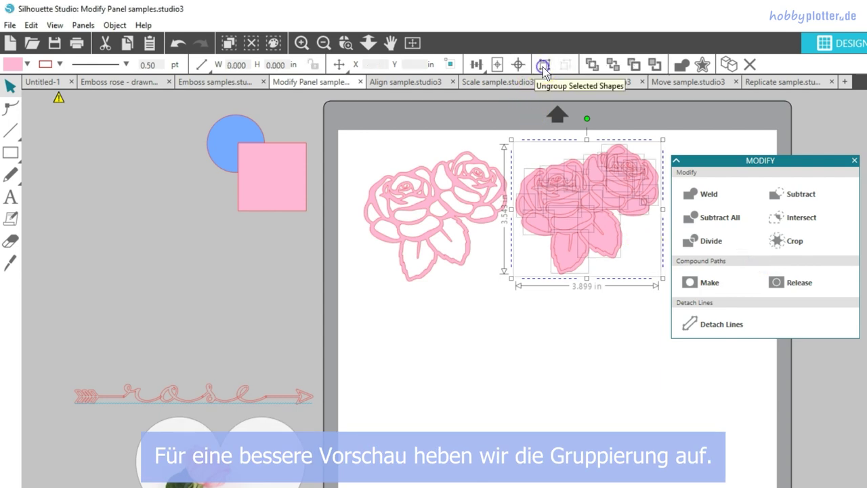
left_click(591, 281)
Fill one petal shape of the released rose with red and its neighbour with magenta, and move a leaf's inner shape below the rose
left_click(569, 216)
left_click(27, 64)
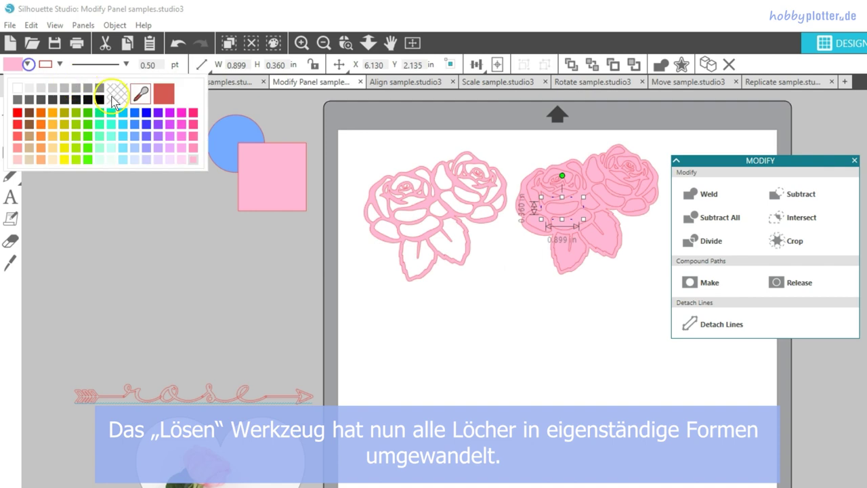
left_click(162, 96)
left_click(588, 203)
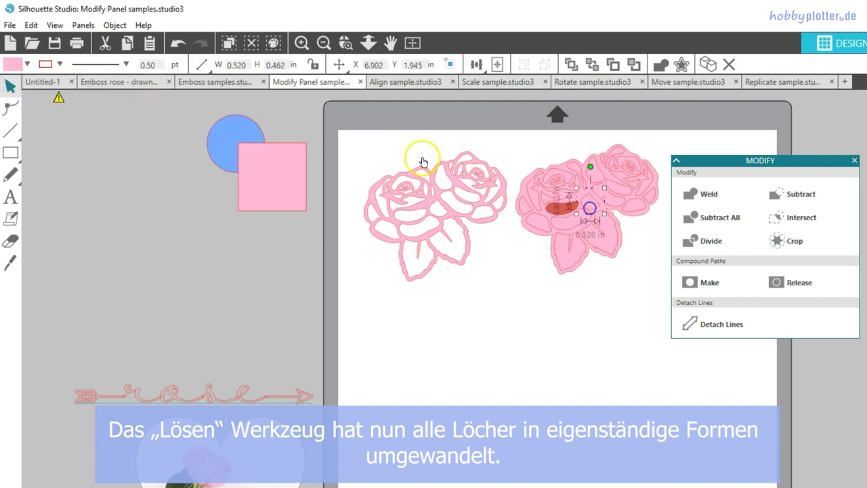
left_click(27, 63)
left_click(177, 131)
left_click(572, 261)
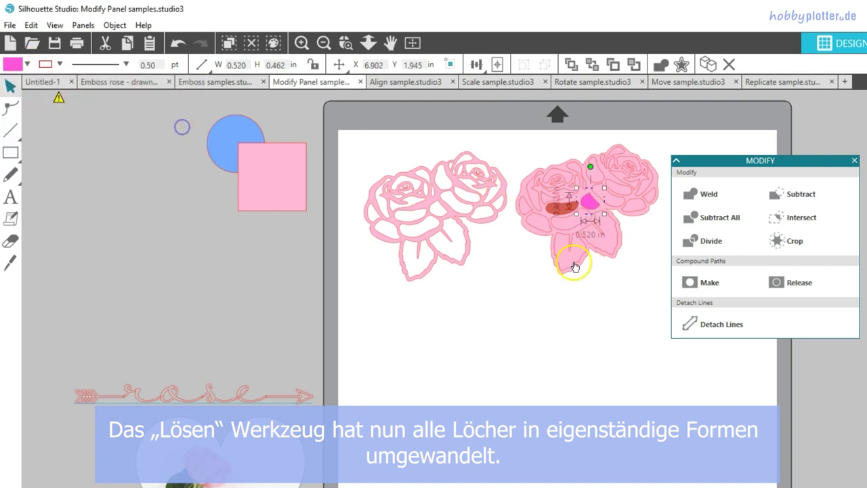
left_click_drag(574, 260, 602, 306)
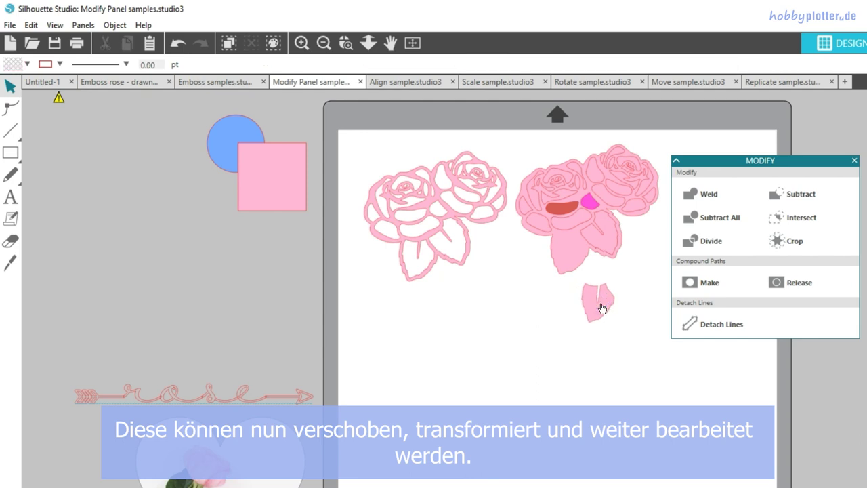
Undo the leaf shape's move and both petal fill changes
left_click(178, 43)
left_click(178, 43)
left_click(178, 44)
left_click(184, 46)
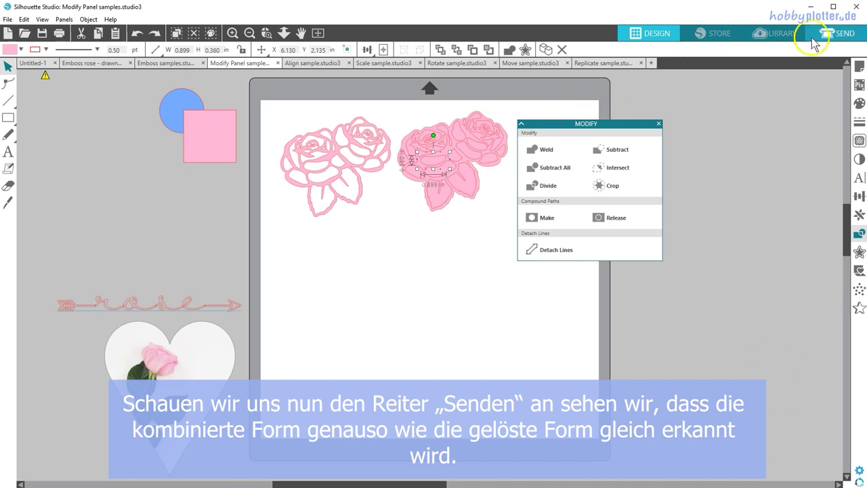
Examine the cut lines of both roses in the send view and return to the design view
left_click(838, 33)
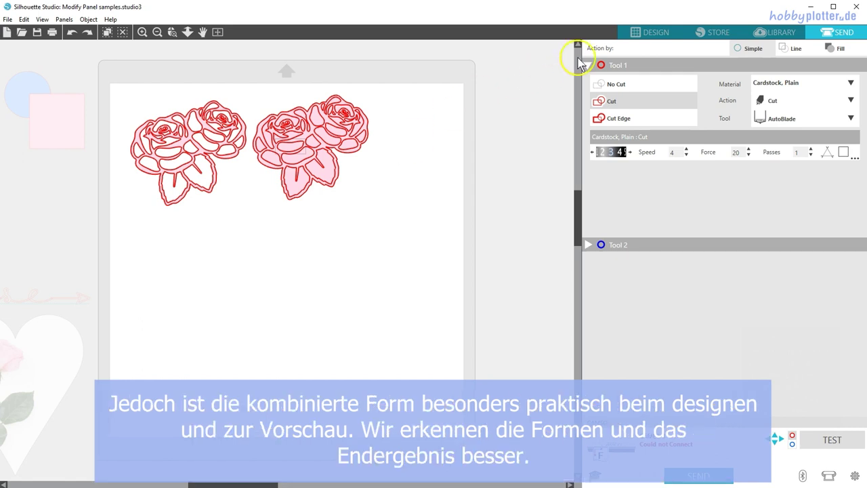
left_click(654, 33)
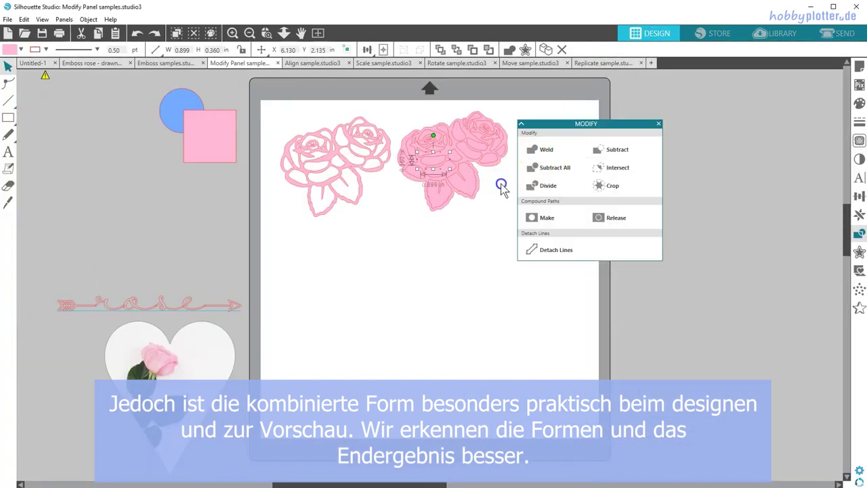
Select all shapes of the released rose and make them a compound path again
left_click(501, 185)
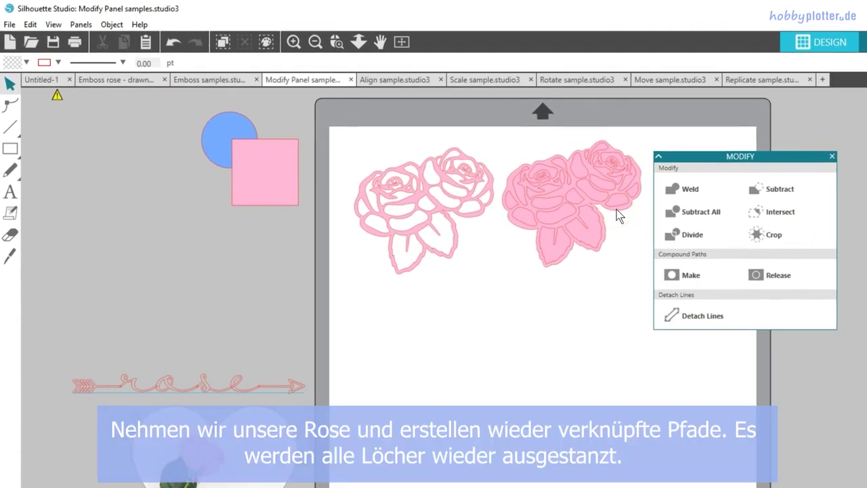
left_click(586, 238)
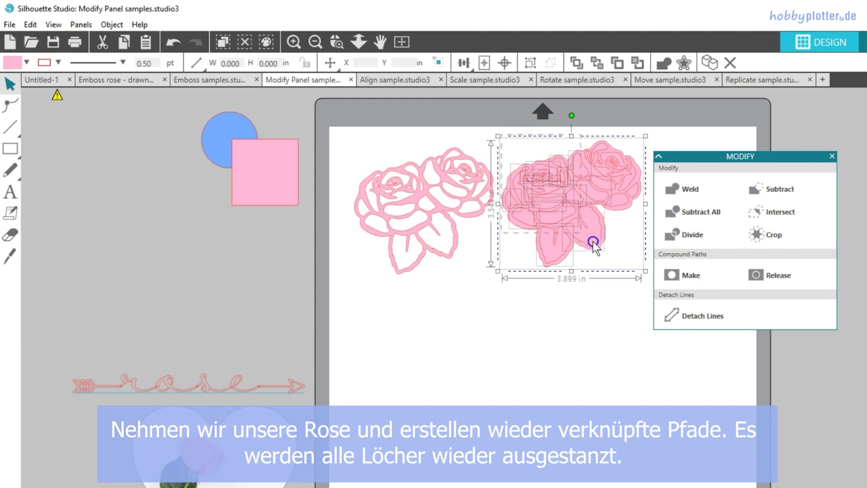
left_click(692, 276)
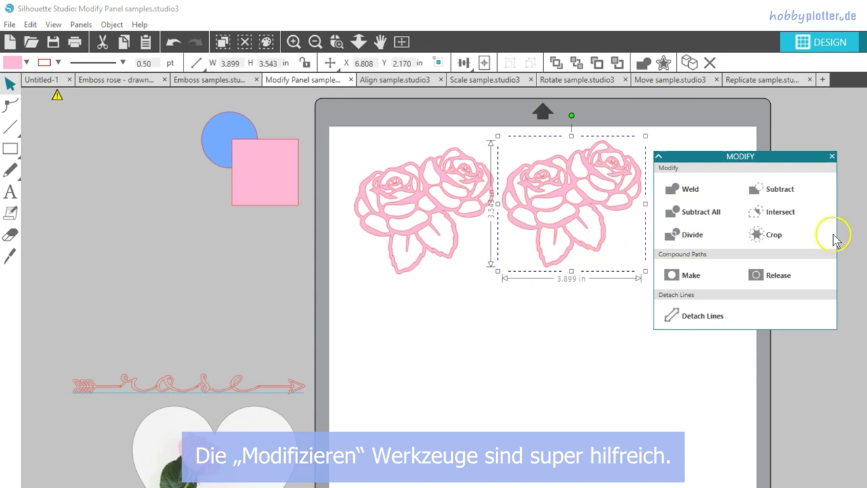
Move both pink roses off the page and place the "rose" arrow lettering near the top of the page
left_click_drag(555, 239, 276, 296)
left_click_drag(373, 194, 99, 247)
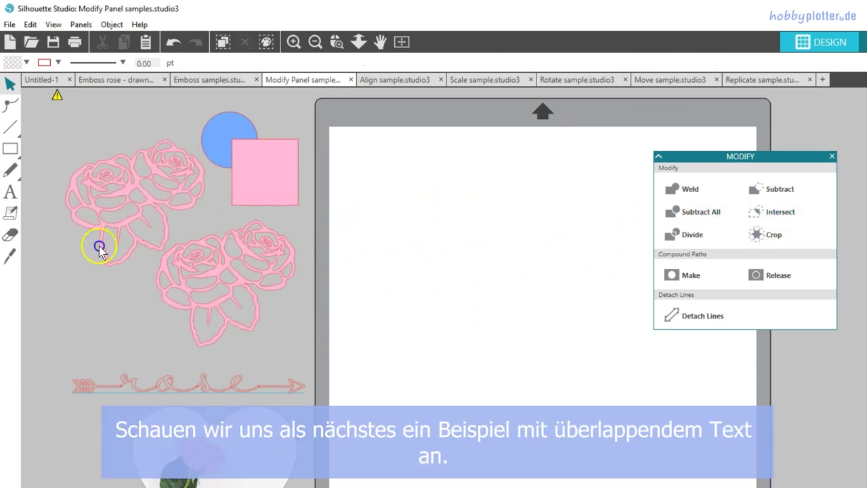
left_click_drag(199, 377, 517, 185)
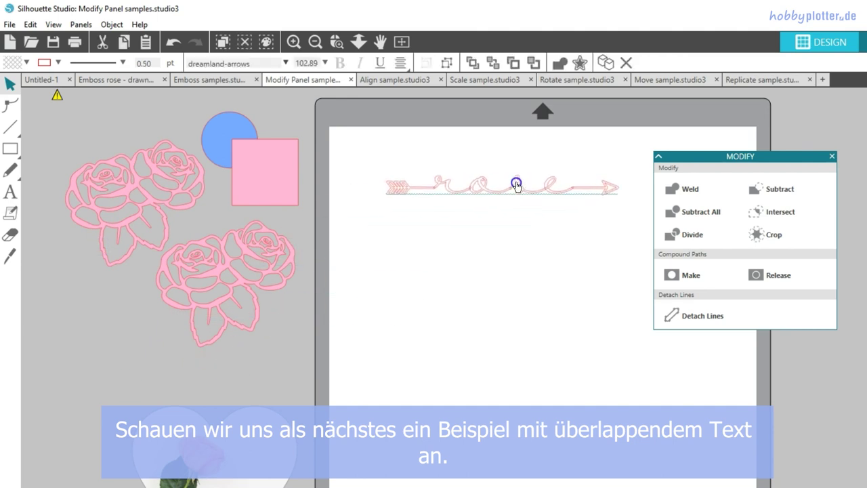
key("Escape")
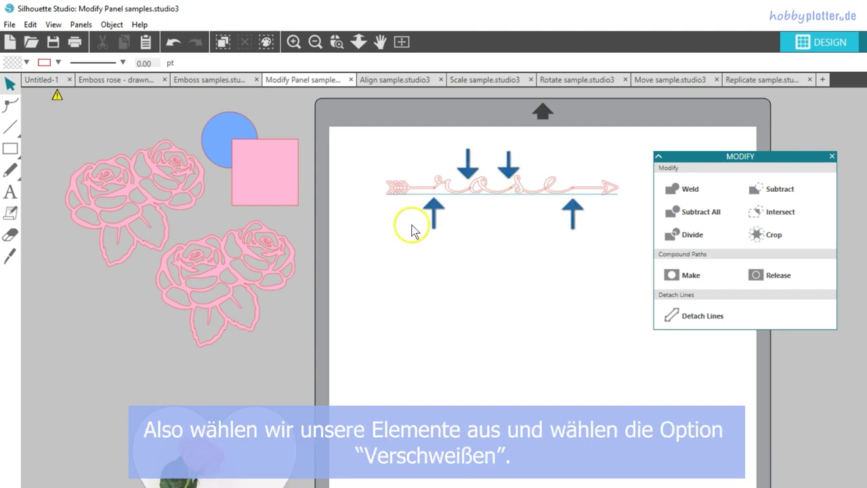
Weld the overlapping letters and arrow parts of the "rose" lettering into one shape
left_click(174, 252)
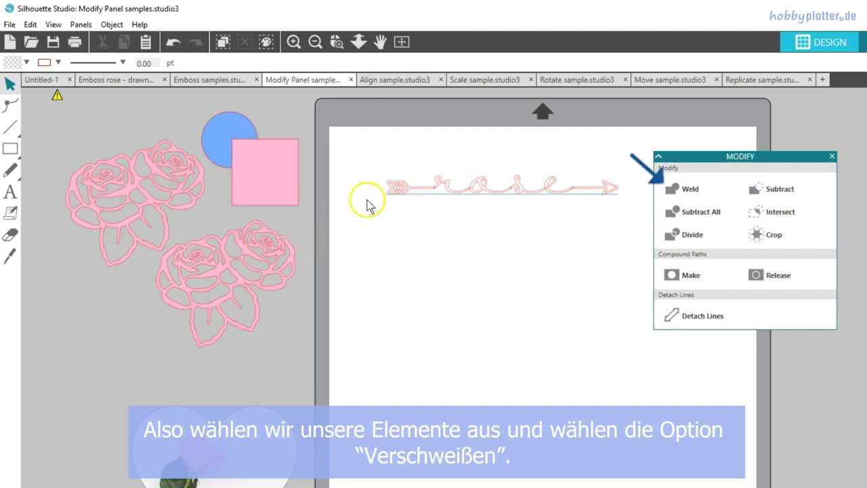
left_click(434, 188)
left_click(681, 189)
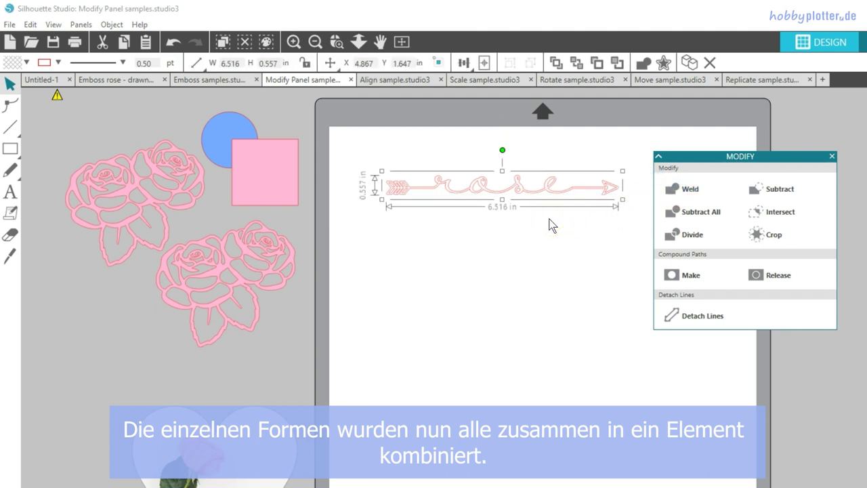
Fill the welded "rose" lettering with yellow
left_click(26, 62)
left_click(63, 156)
left_click(509, 259)
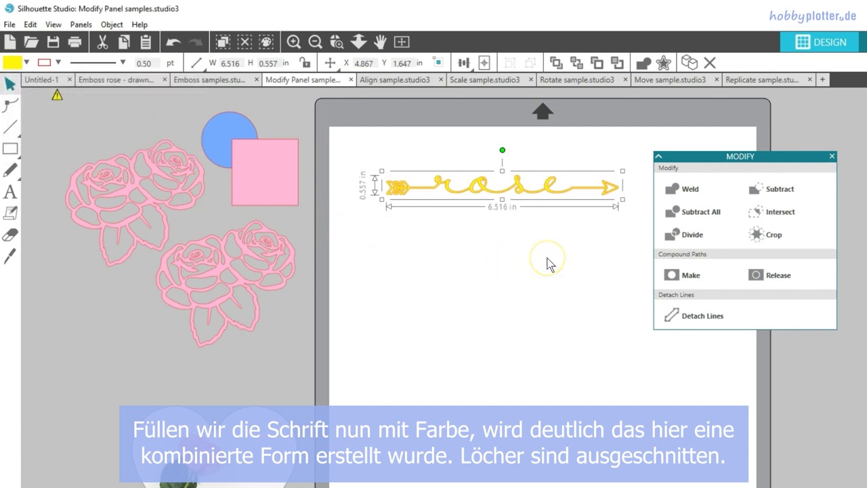
Release the compound path of the yellow "rose" lettering
left_click(206, 330)
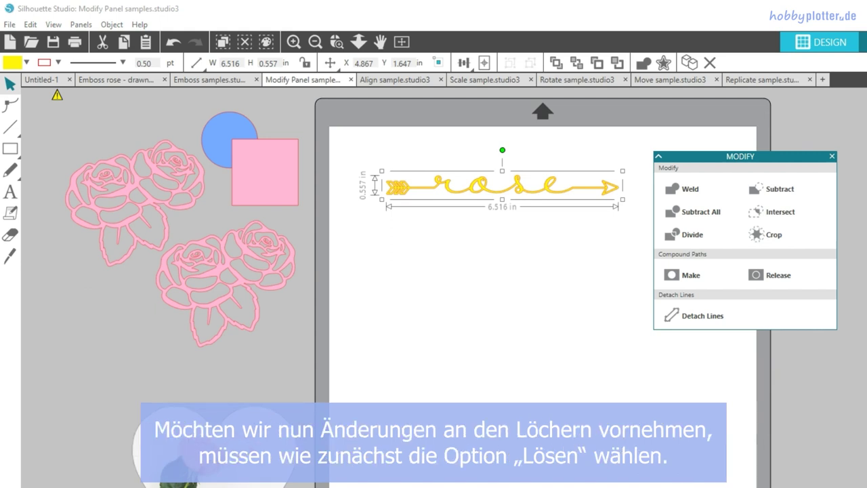
left_click(773, 276)
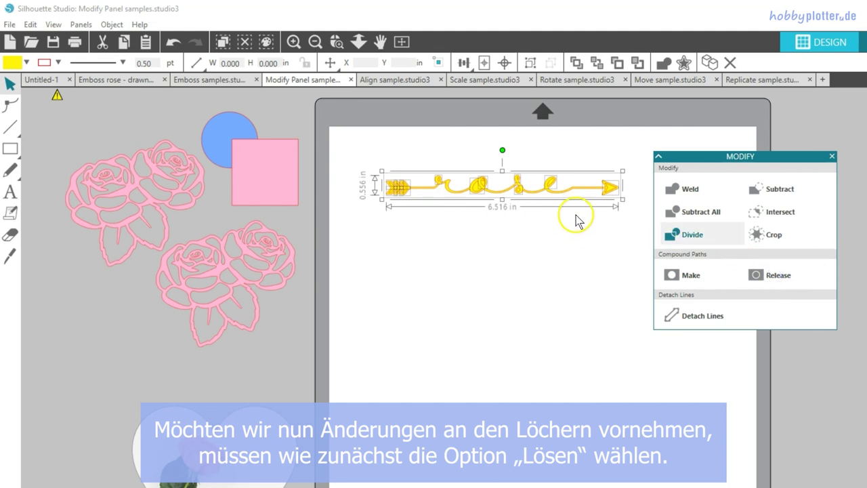
Move the inner shapes of the arrowhead and the letter o below the lettering, and undo both moves
left_click(602, 209)
left_click(609, 188)
left_click_drag(610, 188, 612, 204)
left_click_drag(474, 188, 481, 207)
left_click(500, 190)
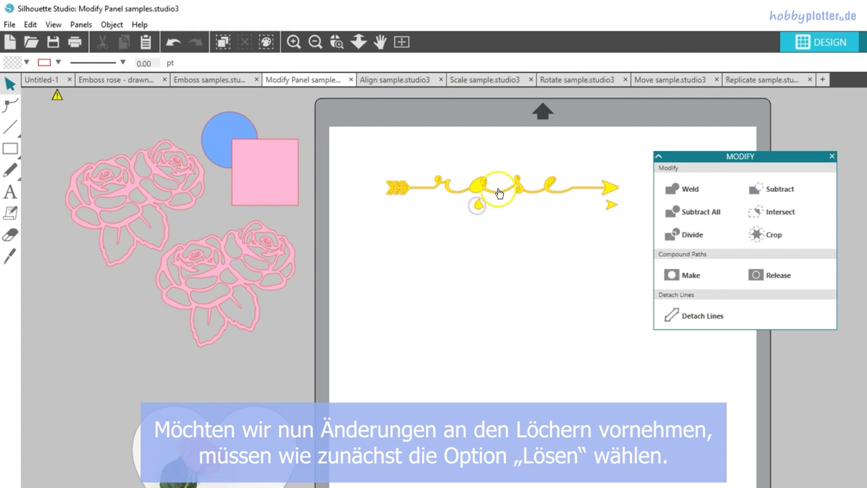
left_click(479, 212)
left_click(171, 44)
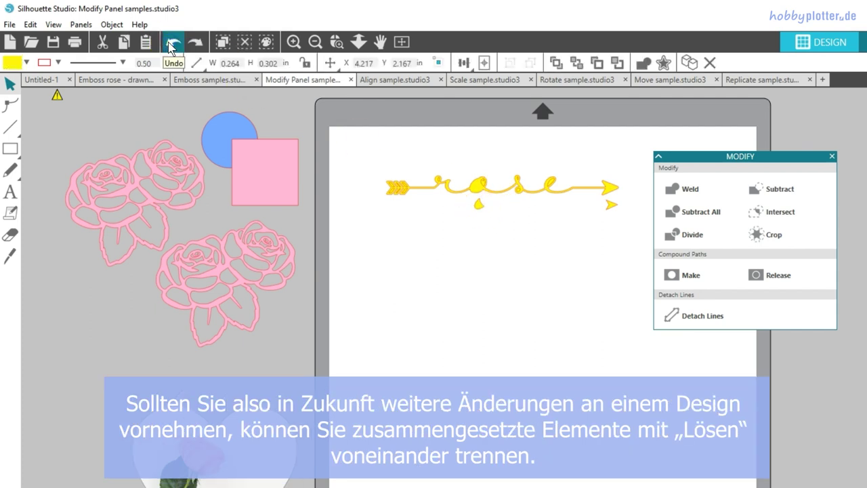
left_click(170, 44)
Select all pieces of the "rose" lettering and make them a compound path again
left_click_drag(371, 156, 633, 230)
left_click(691, 271)
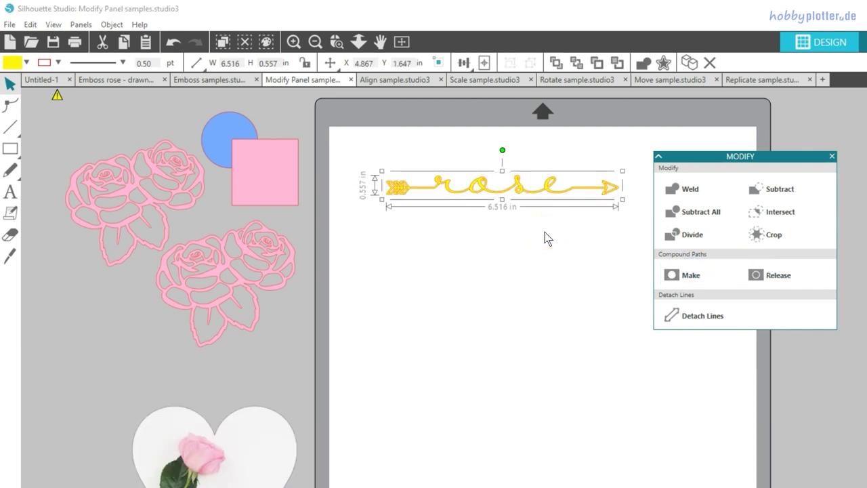
Place the overlapping circle and square below the lettering and detach their lines from their fills
left_click(268, 175)
left_click_drag(267, 175, 543, 271)
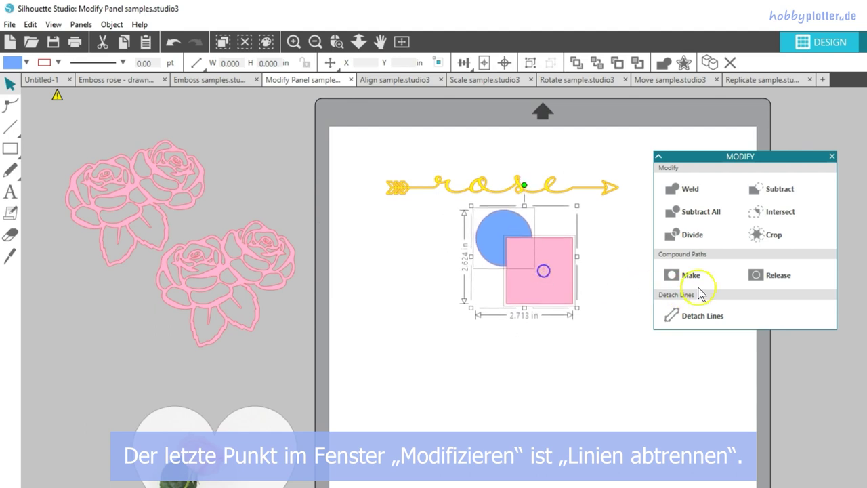
left_click(676, 314)
left_click(612, 301)
Separate the pieces by moving the pink square fill to the left, the blue circle fill to the right and the square outline downward
left_click_drag(556, 283, 444, 277)
left_click(478, 246)
left_click_drag(479, 246, 594, 246)
left_click(573, 282)
left_click_drag(573, 281, 587, 313)
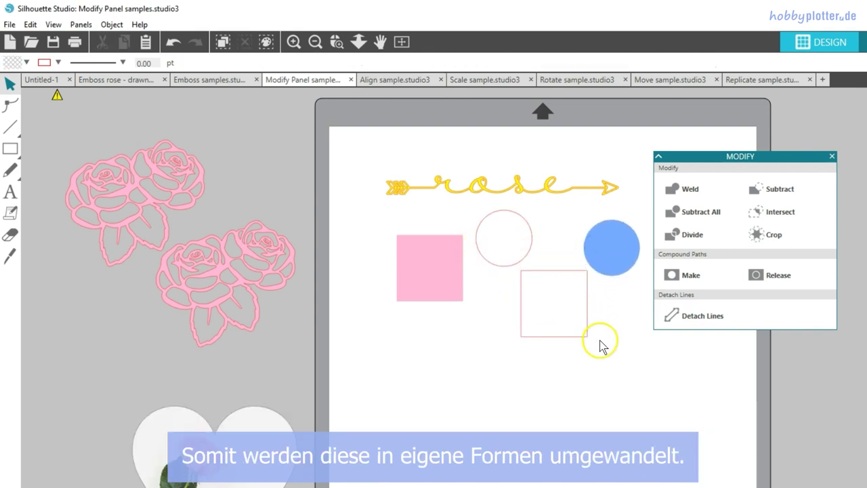